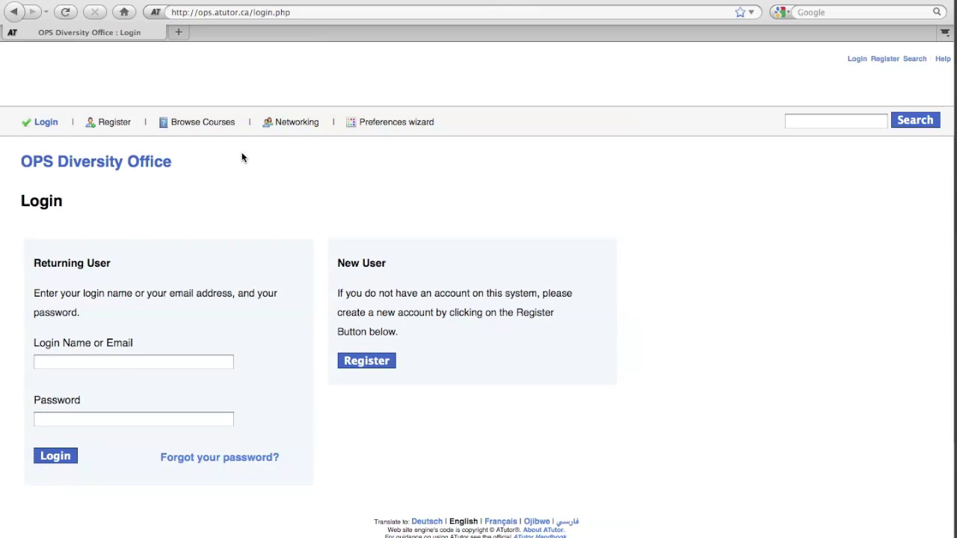
Log in with the student account's login name and its autofilled password
left_click(150, 363)
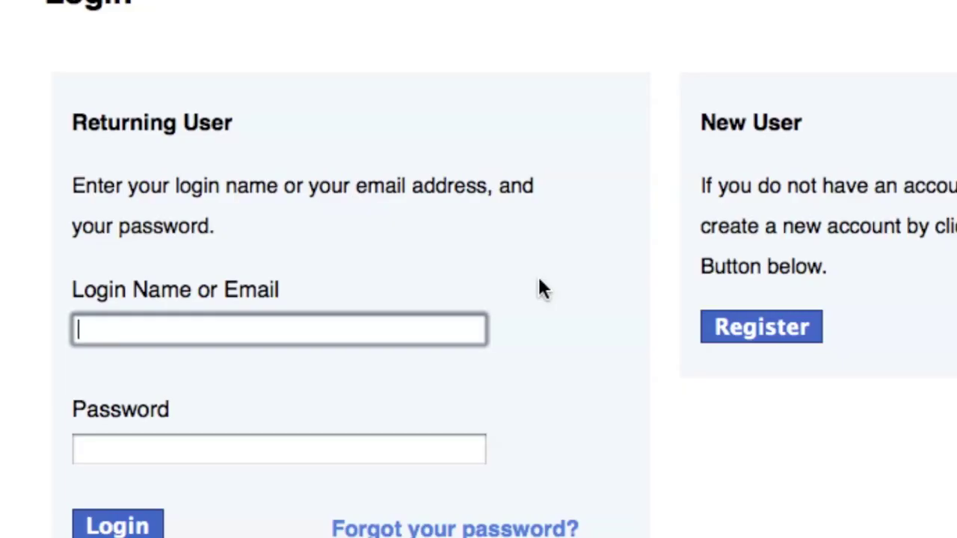
type("student1")
key("Tab")
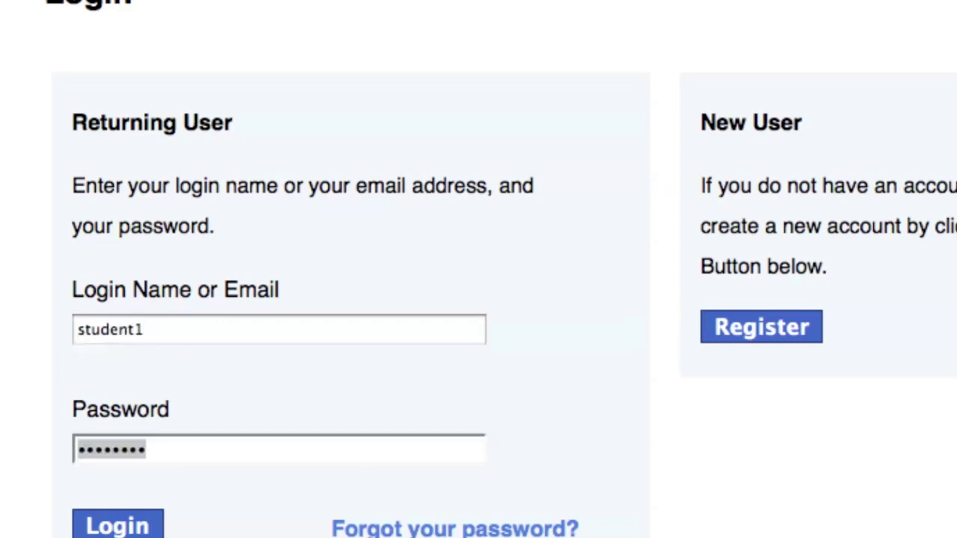
key("Return")
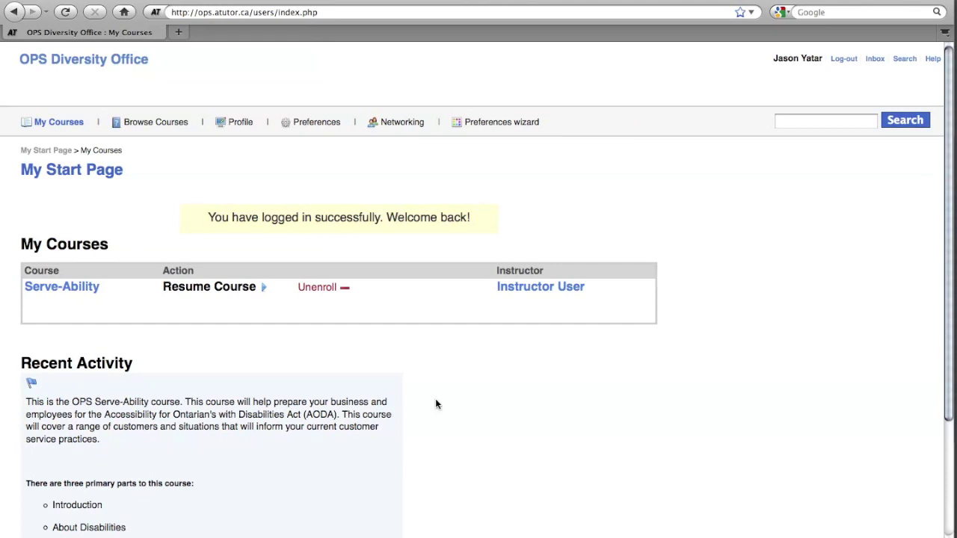
Open Serve-Ability and scroll the Introduction to the AODA page to the Yogurt is Blue video
left_click(70, 291)
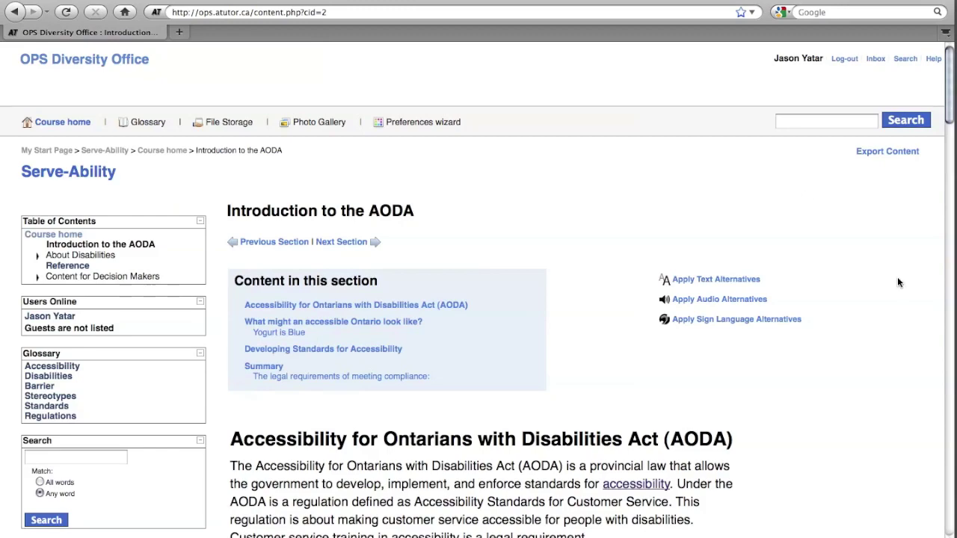
scroll(898, 282, "down", 10)
scroll(898, 284, "down", 10)
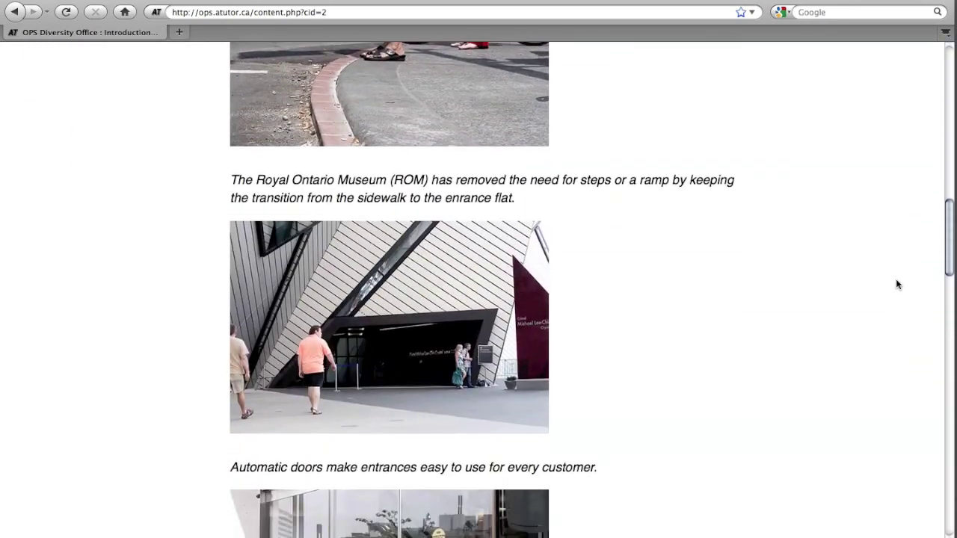
scroll(897, 284, "down", 10)
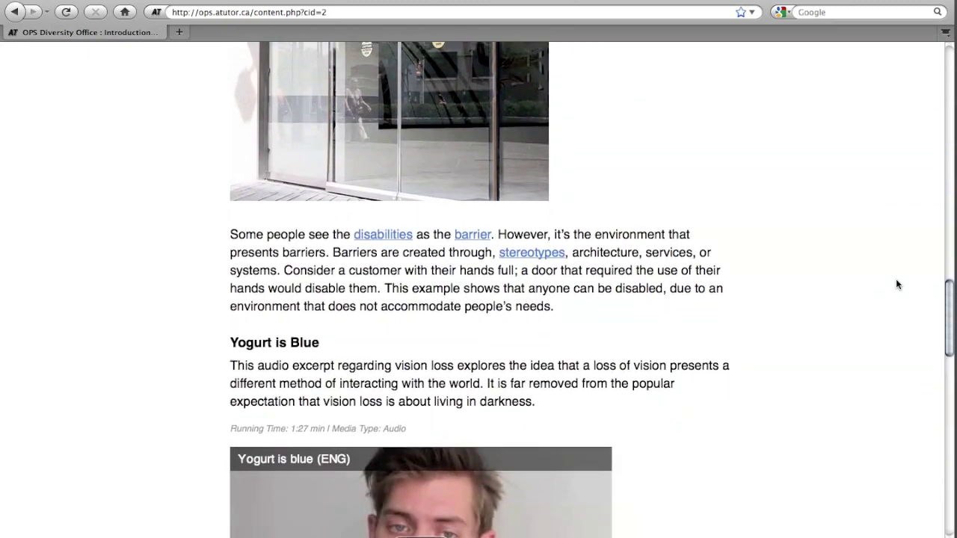
scroll(897, 284, "down", 3)
scroll(898, 284, "down", 4)
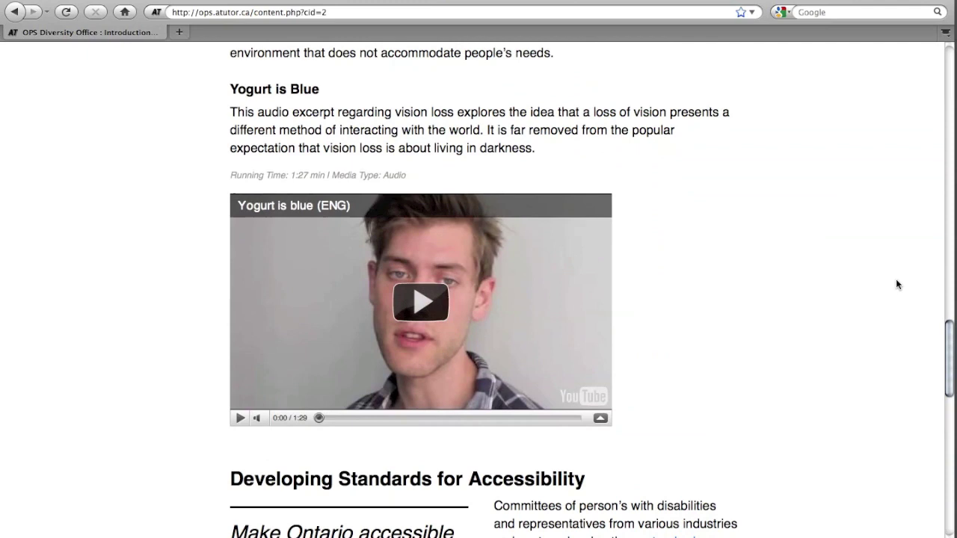
scroll(897, 284, "down", 4)
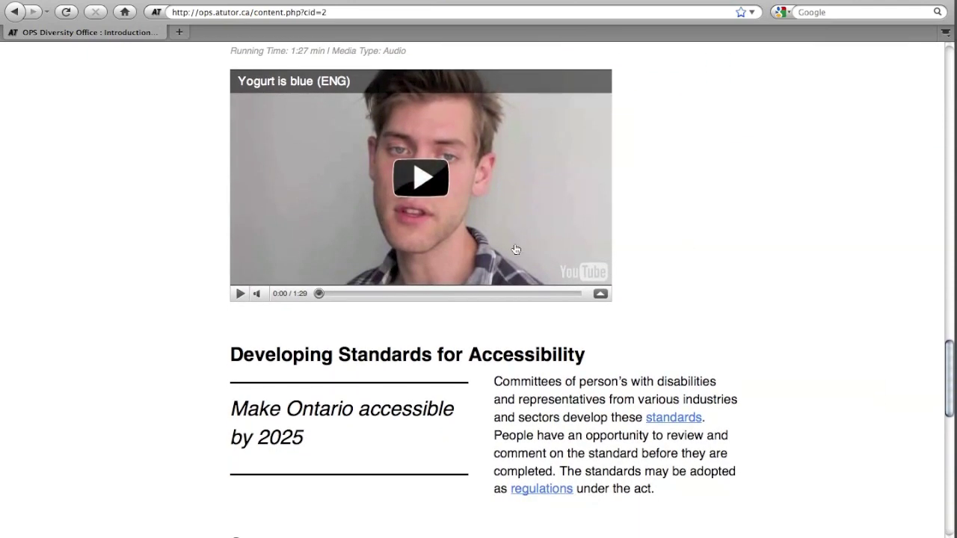
Play the captioned Yogurt is Blue video, pause it at 0:21, then scroll back to the glossary link
left_click(240, 294)
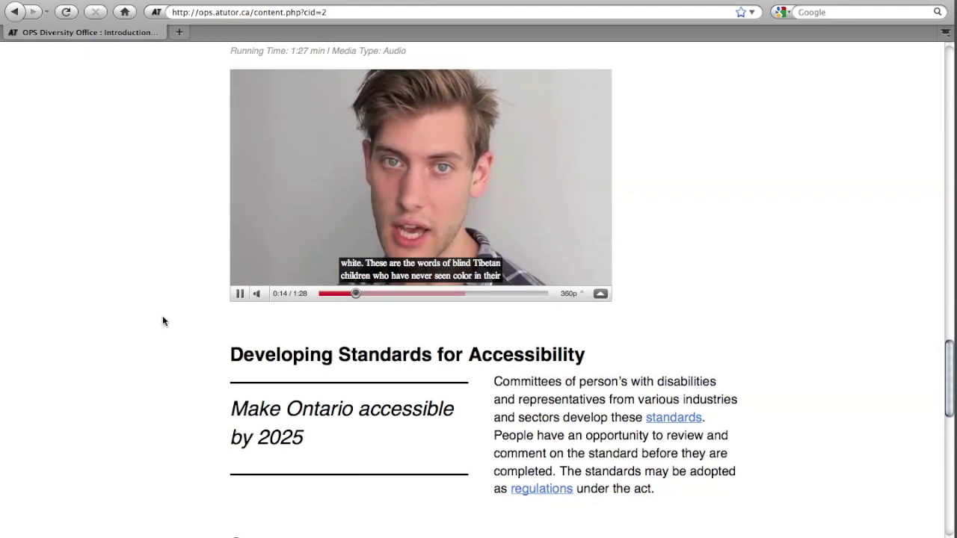
left_click(240, 295)
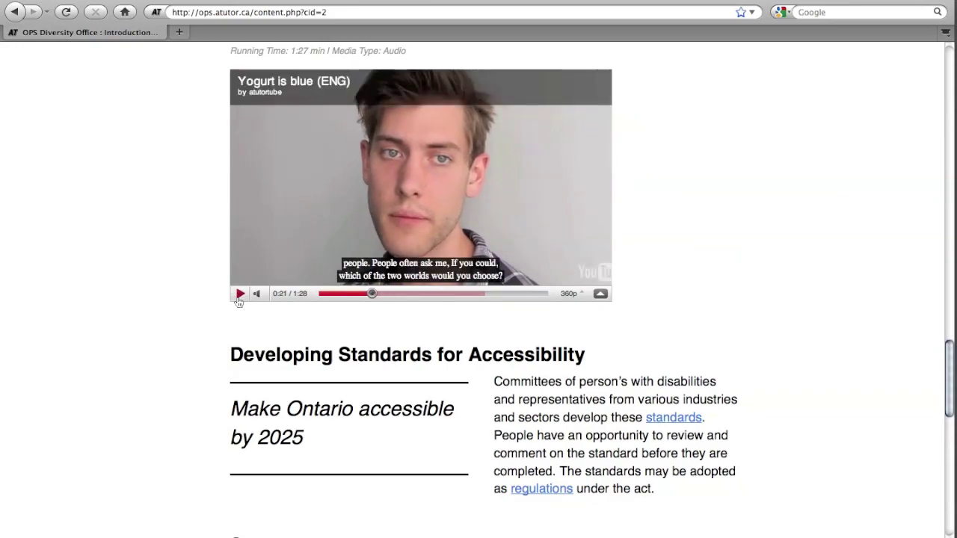
scroll(673, 263, "up", 3)
scroll(812, 193, "up", 15)
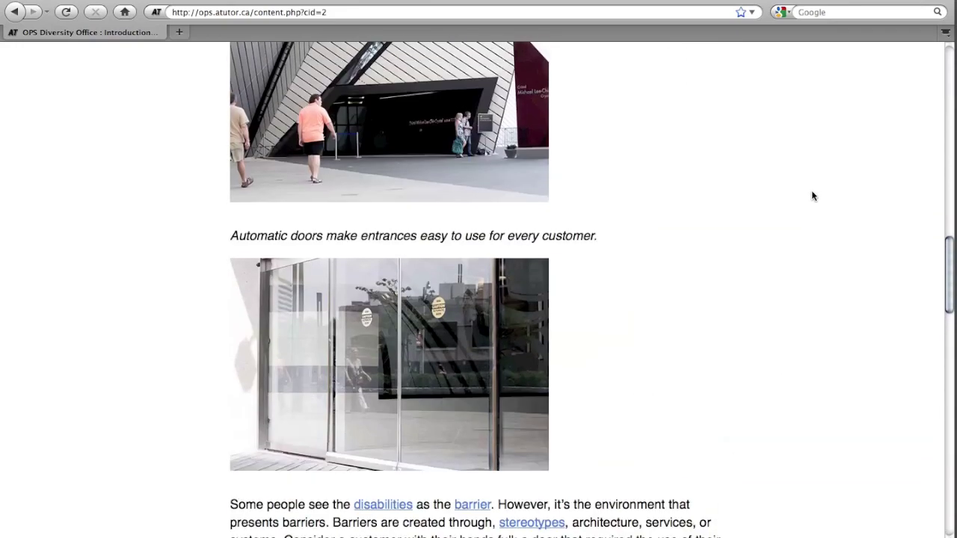
scroll(813, 196, "up", 5)
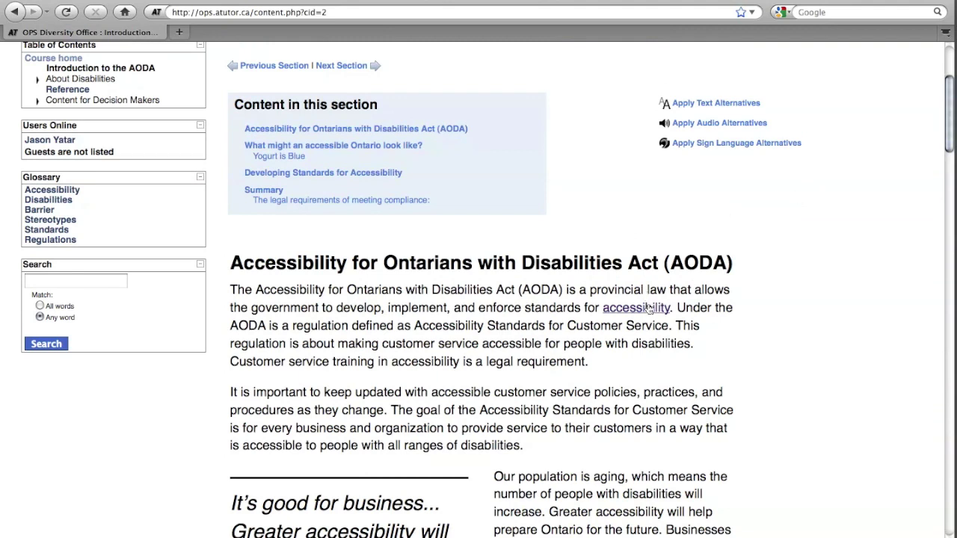
mouse_move(650, 310)
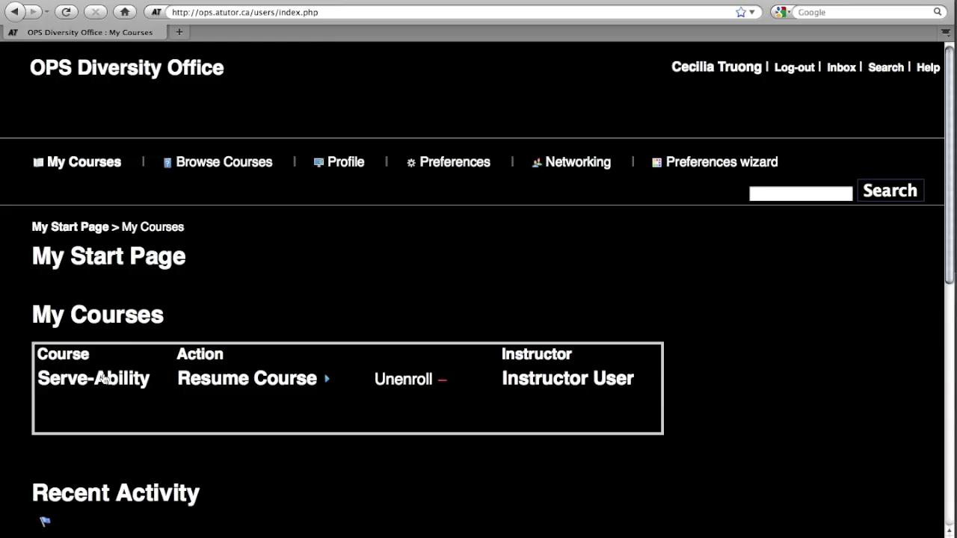
Open Serve-Ability in high-contrast large text and scroll to the Yogurt is Blue audio player
left_click(104, 379)
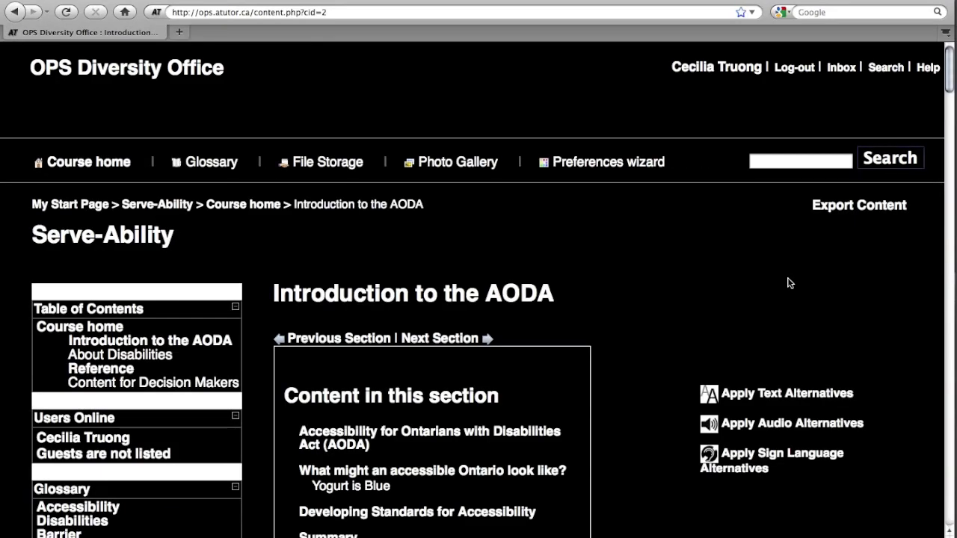
scroll(789, 283, "down", 5)
scroll(789, 282, "down", 12)
scroll(789, 283, "down", 15)
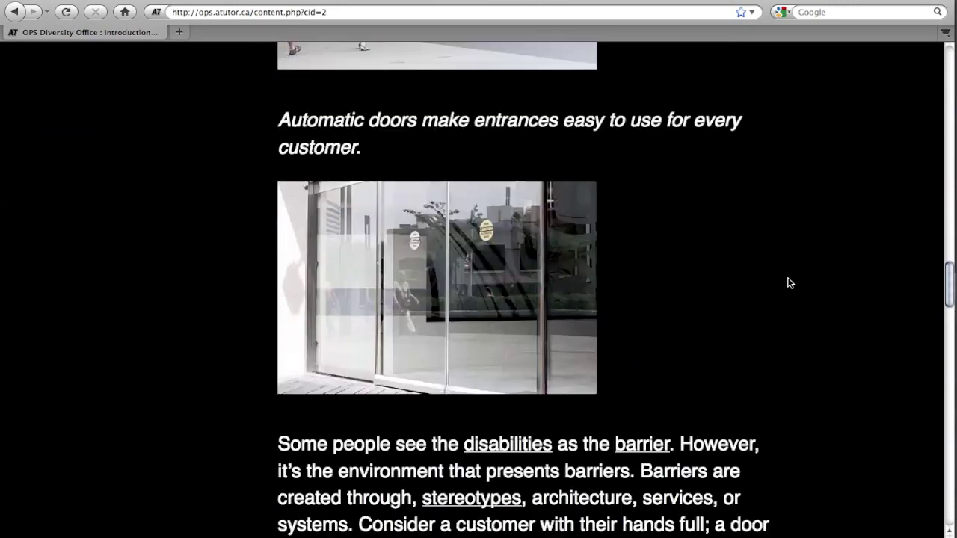
scroll(789, 283, "down", 14)
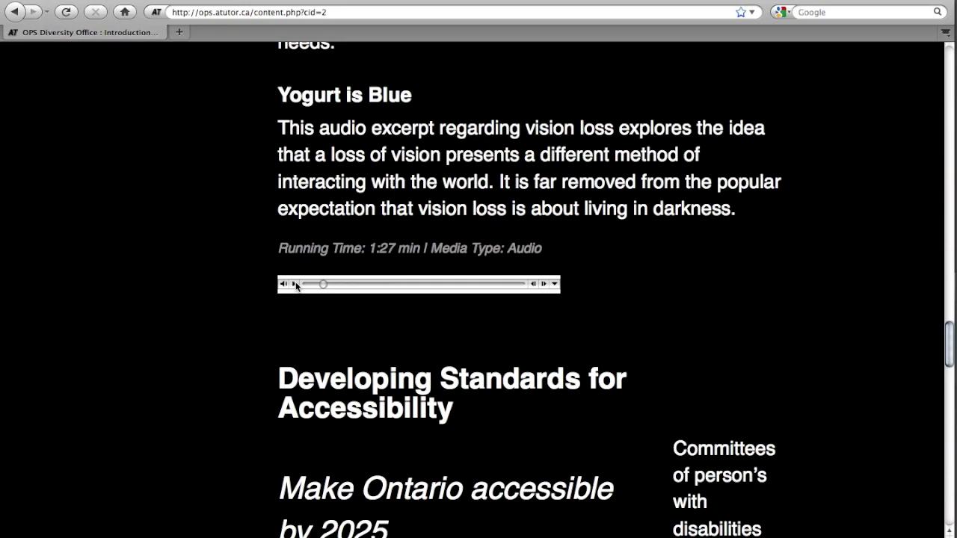
scroll(739, 382, "up", 1)
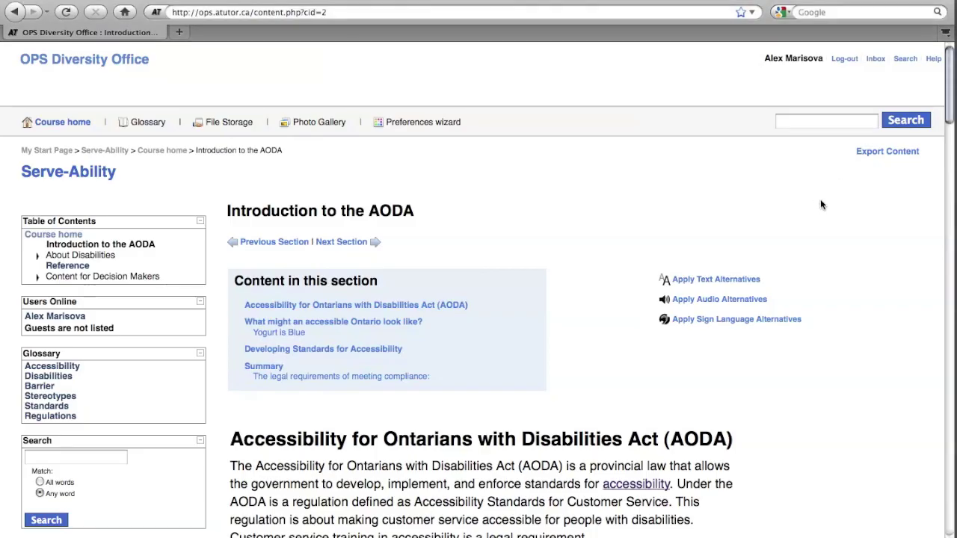
Scroll to the ASL Yogurt is Blue video, play it, and pause it at 0:16
scroll(862, 208, "down", 10)
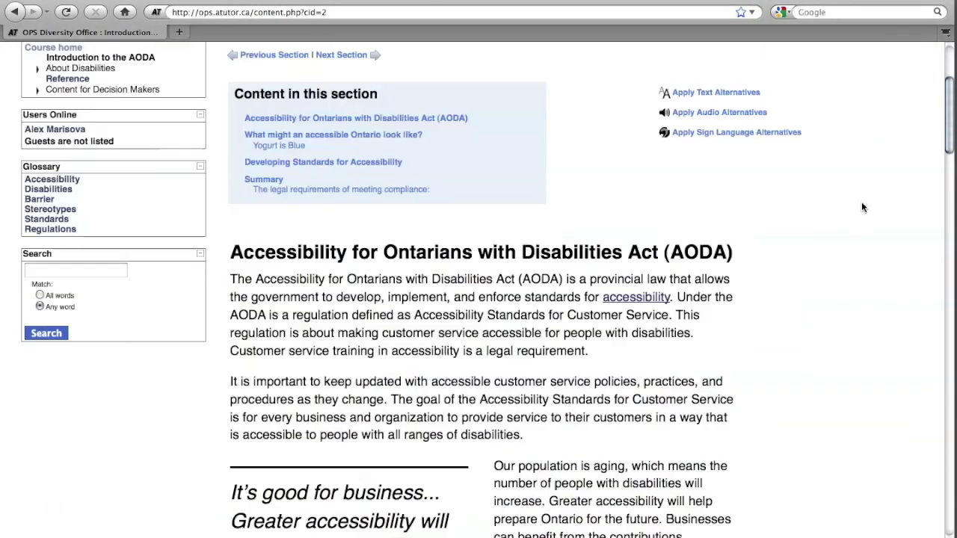
scroll(861, 207, "down", 15)
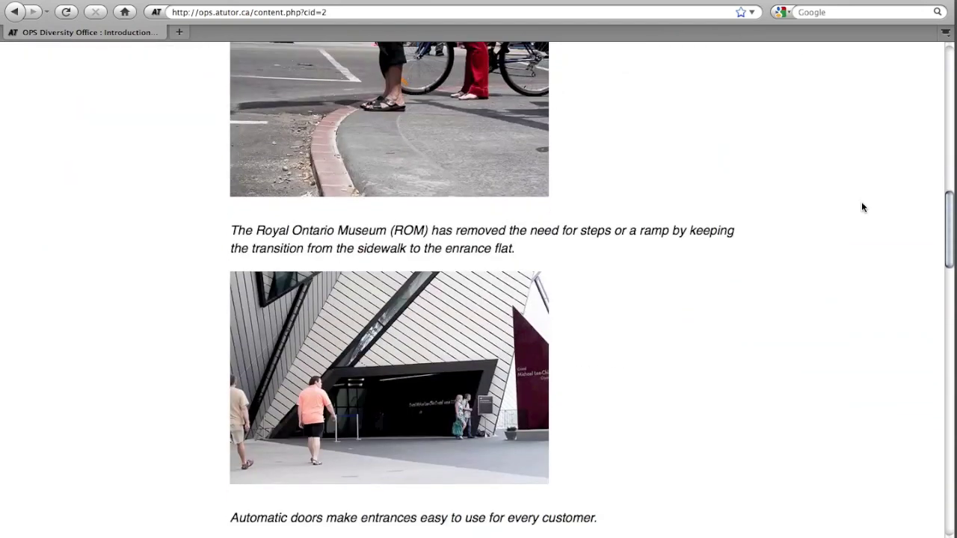
scroll(862, 207, "down", 10)
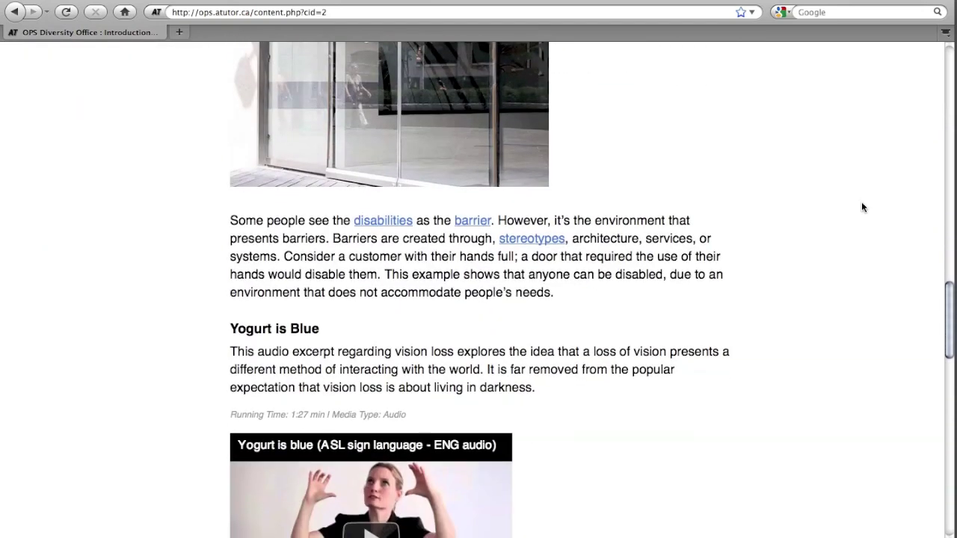
scroll(862, 208, "down", 1)
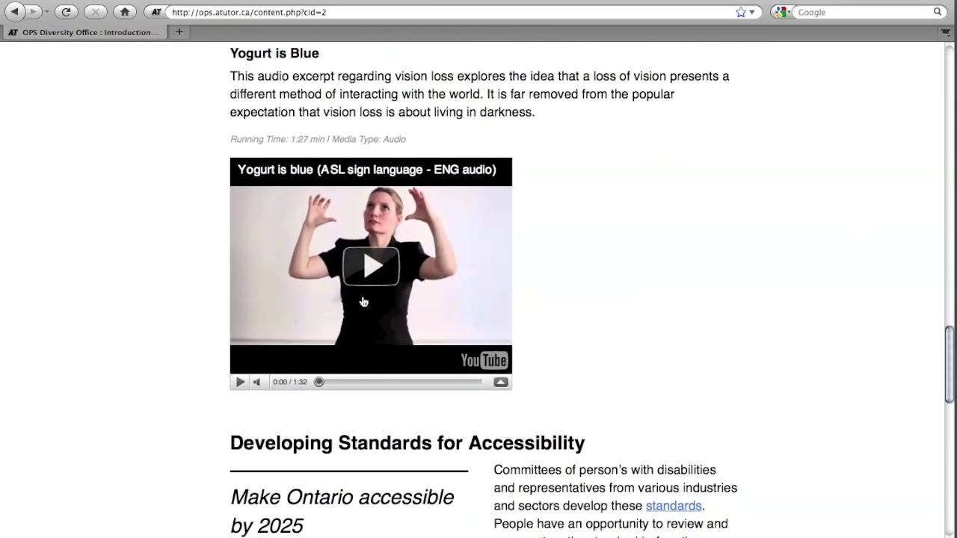
left_click(375, 275)
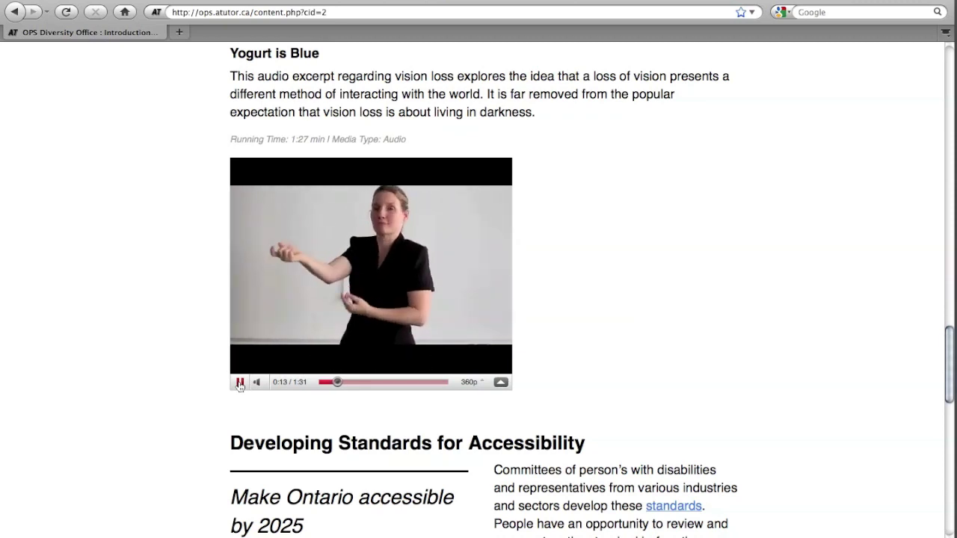
left_click(240, 382)
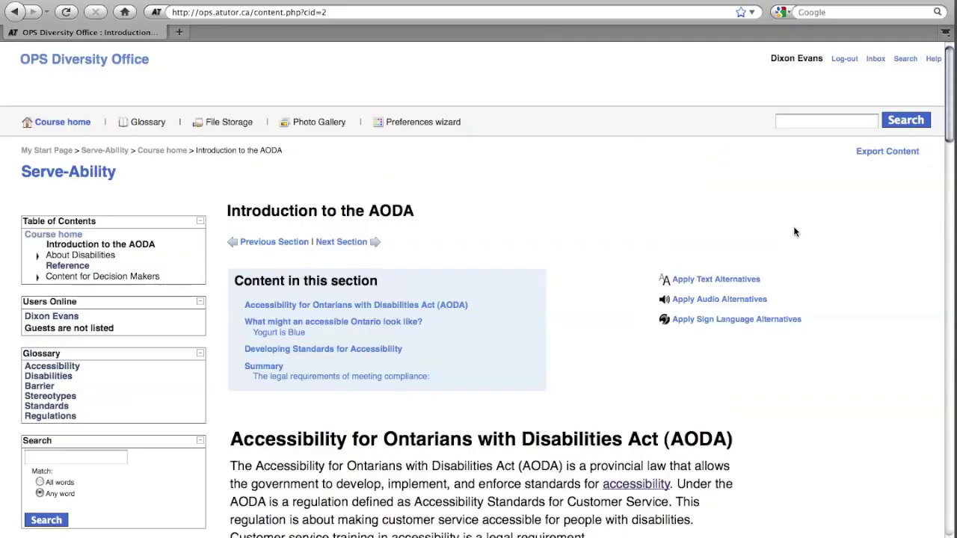
scroll(795, 232, "down", 10)
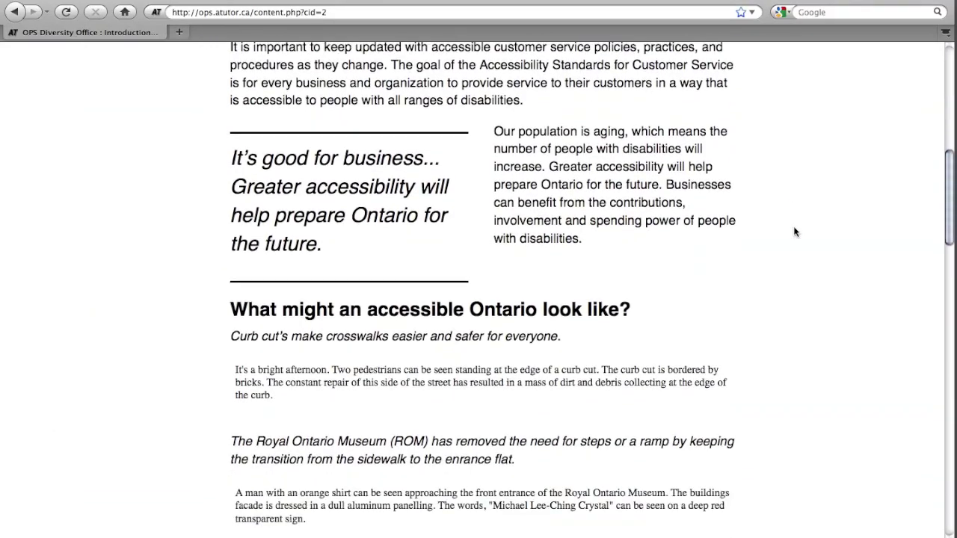
scroll(795, 232, "down", 3)
left_click_drag(235, 313, 304, 337)
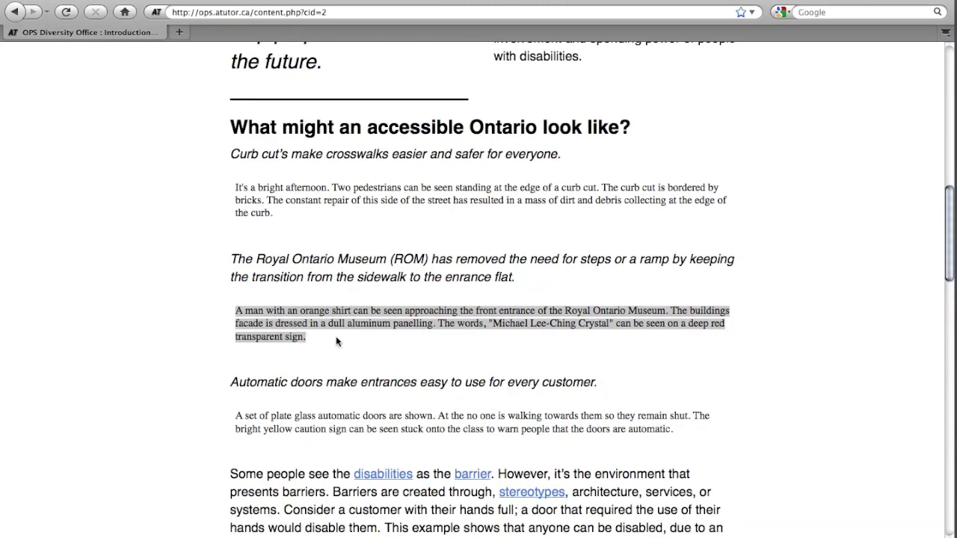
left_click(336, 335)
scroll(336, 337, "down", 4)
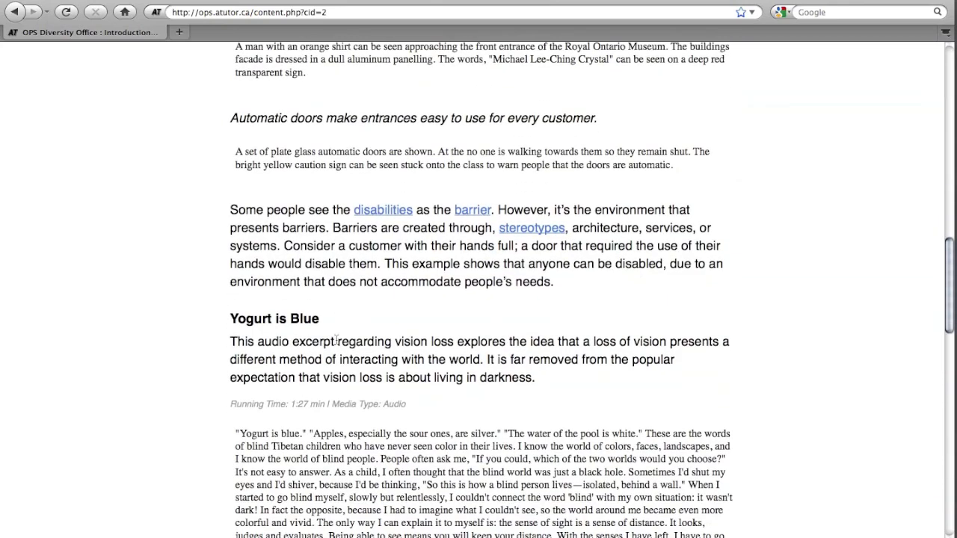
scroll(335, 340, "down", 1)
scroll(192, 438, "down", 2)
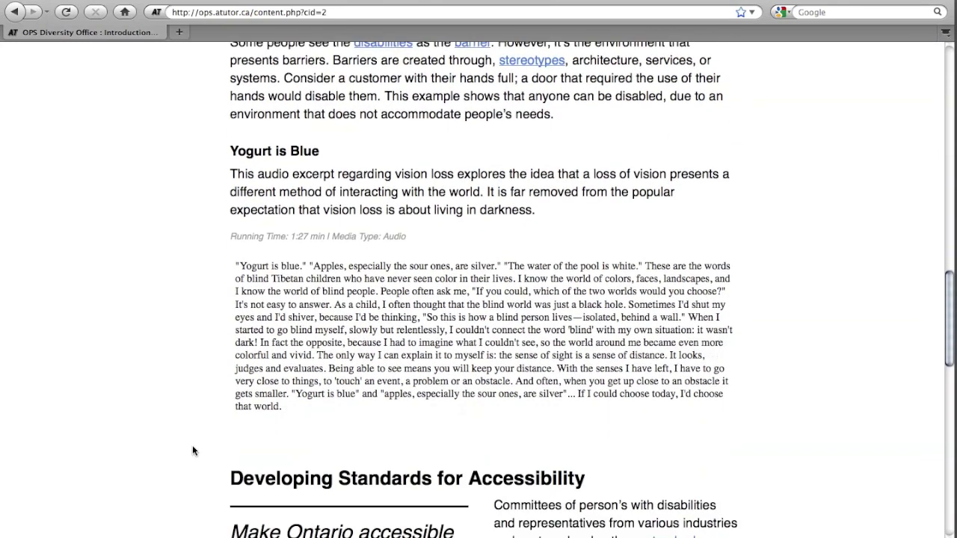
left_click_drag(281, 408, 225, 264)
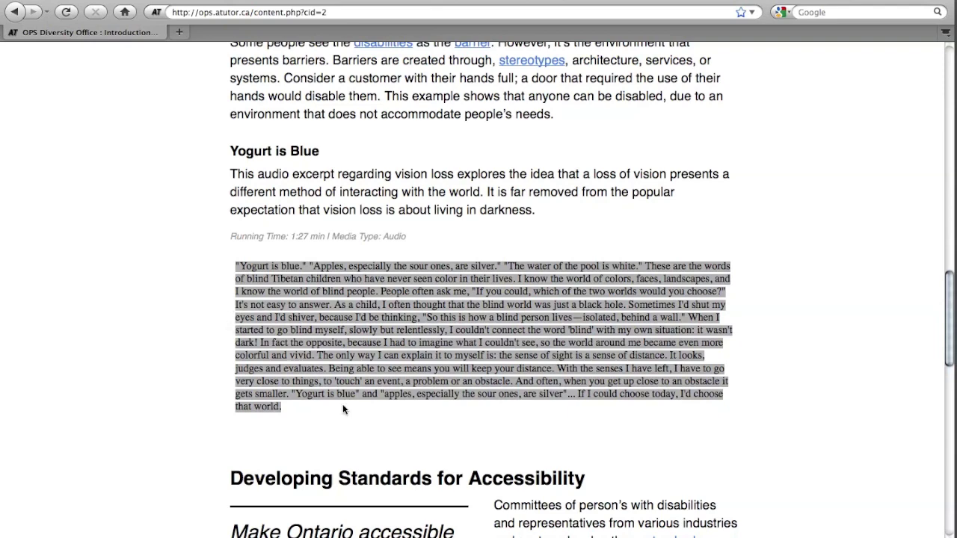
left_click(338, 413)
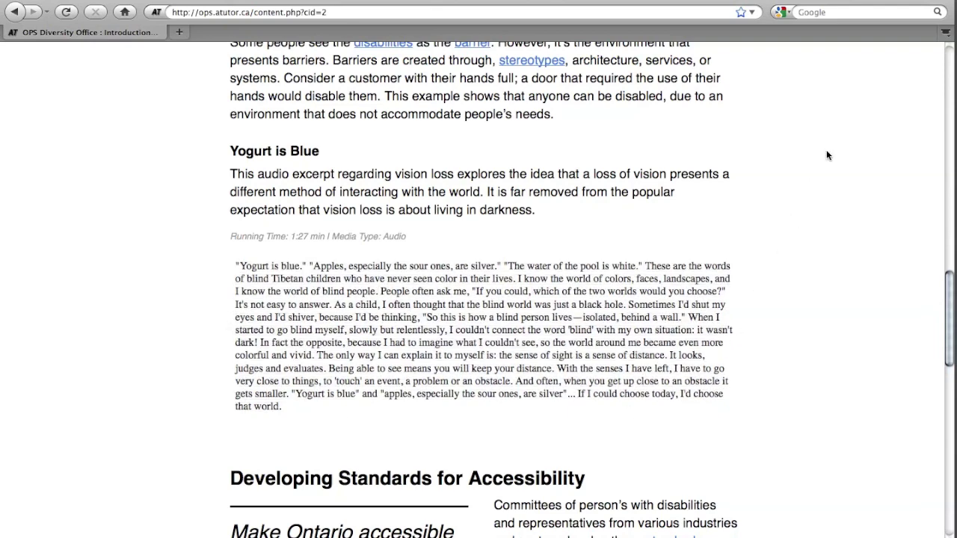
scroll(828, 153, "up", 10)
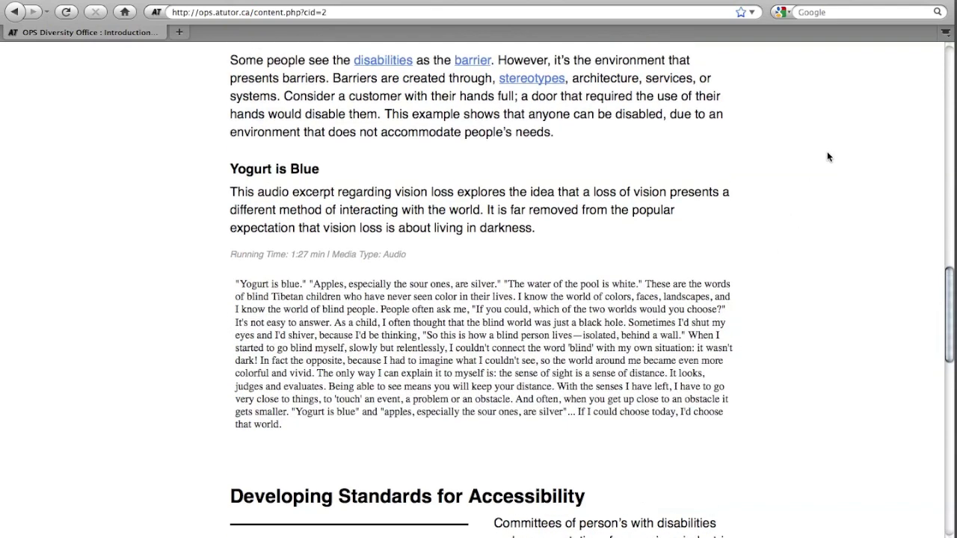
scroll(830, 154, "up", 5)
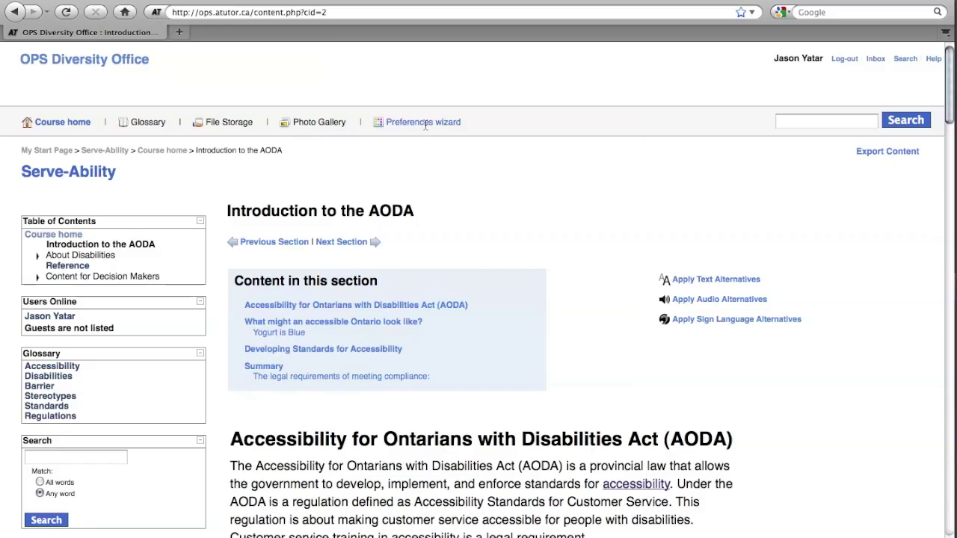
Enable alternatives to audio, keep Text and English – English, and finish the preferences wizard
left_click(423, 122)
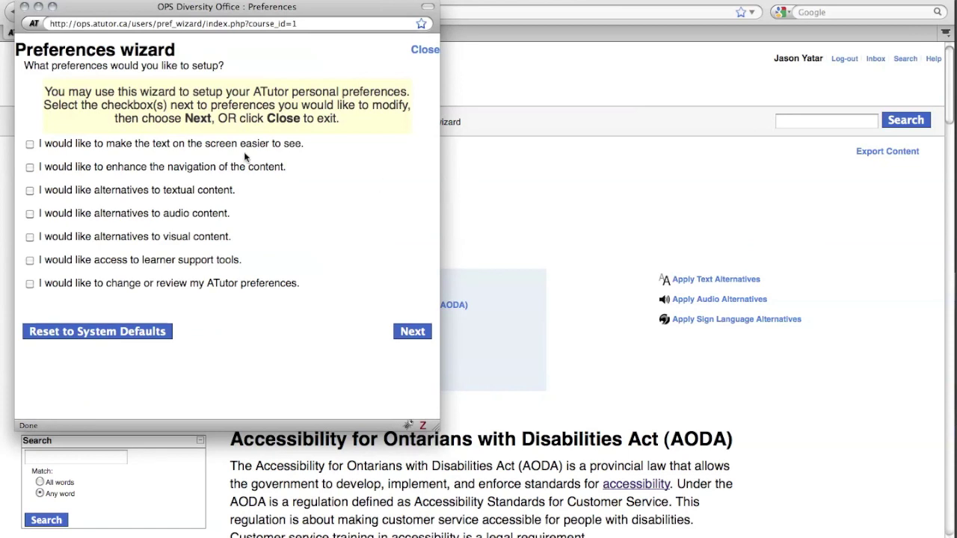
left_click(30, 213)
left_click(426, 334)
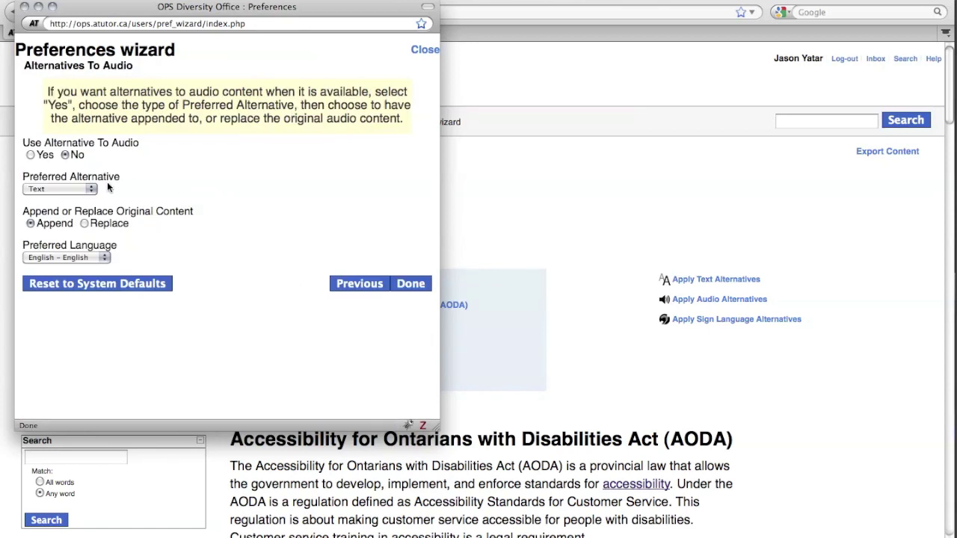
left_click(91, 190)
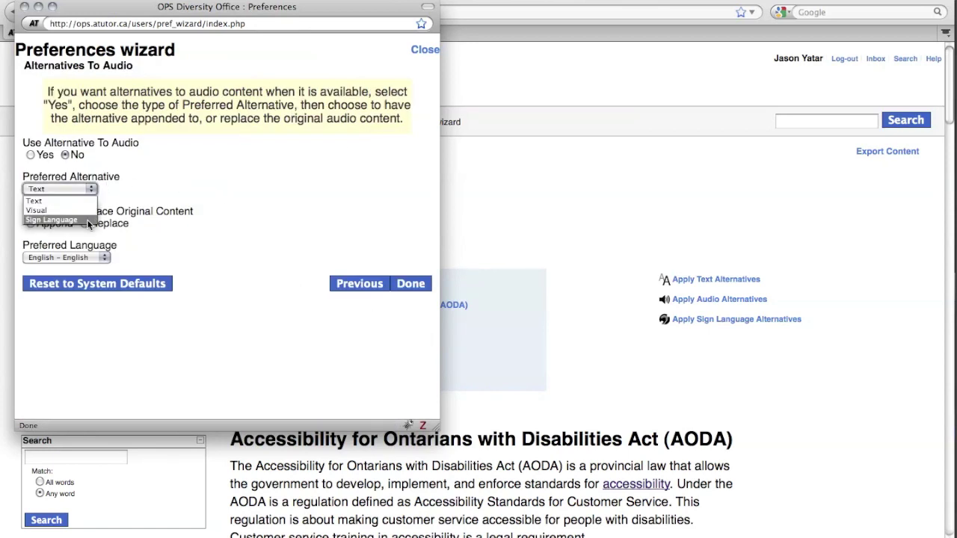
left_click(145, 194)
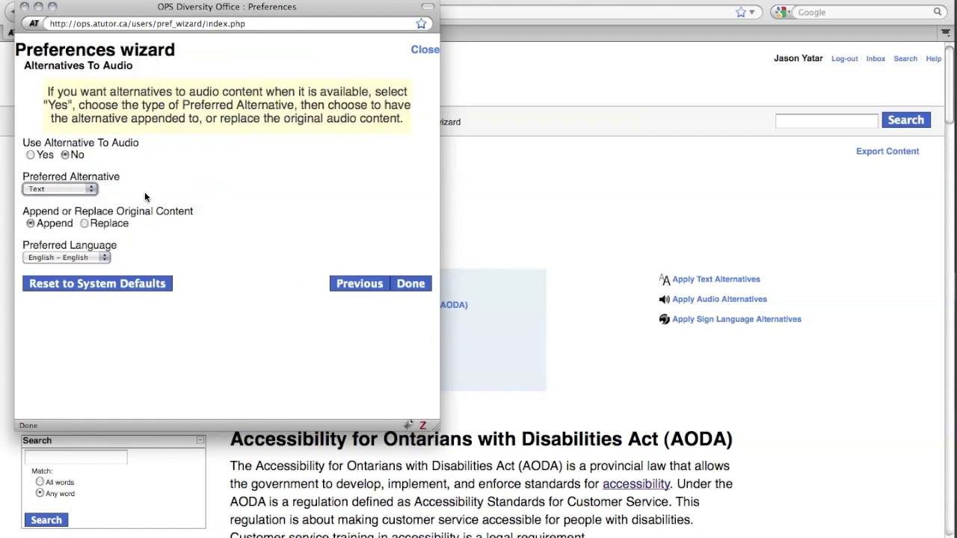
left_click(106, 258)
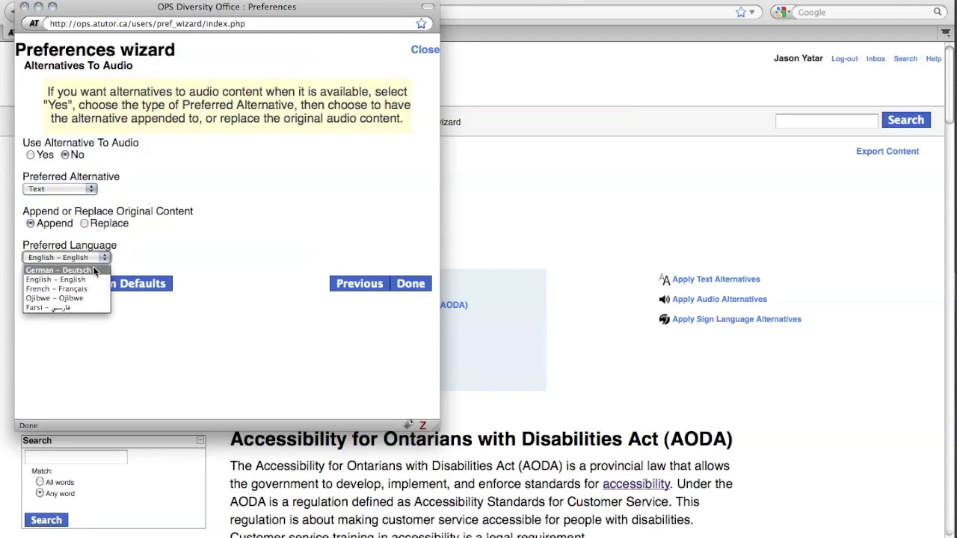
left_click(189, 240)
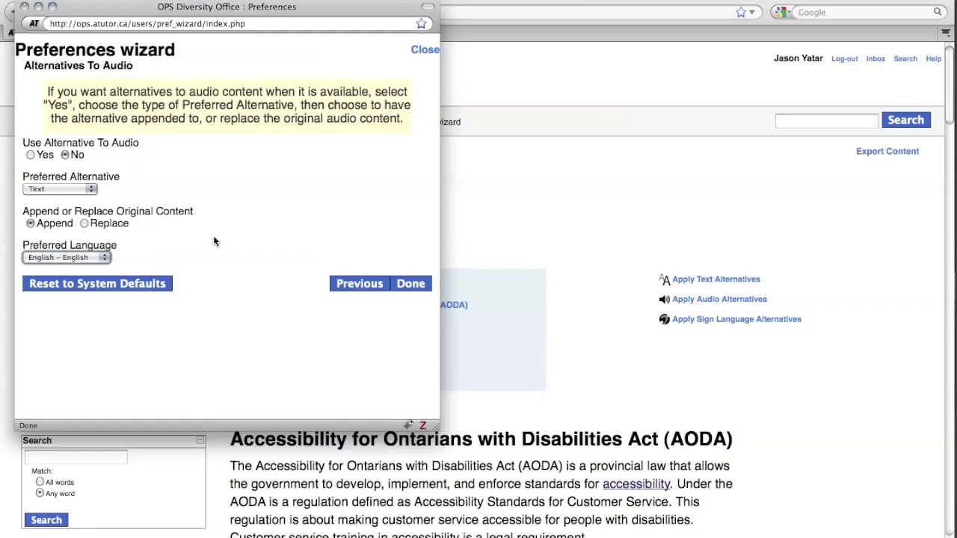
left_click(410, 283)
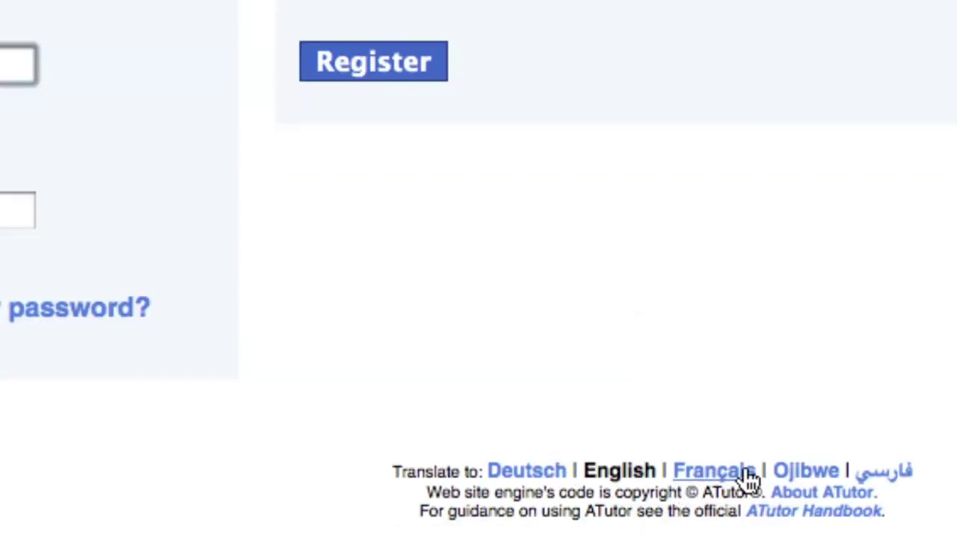
Translate the page into Ojibwe and scroll down to the embedded Yogurt is Blue video
left_click(716, 471)
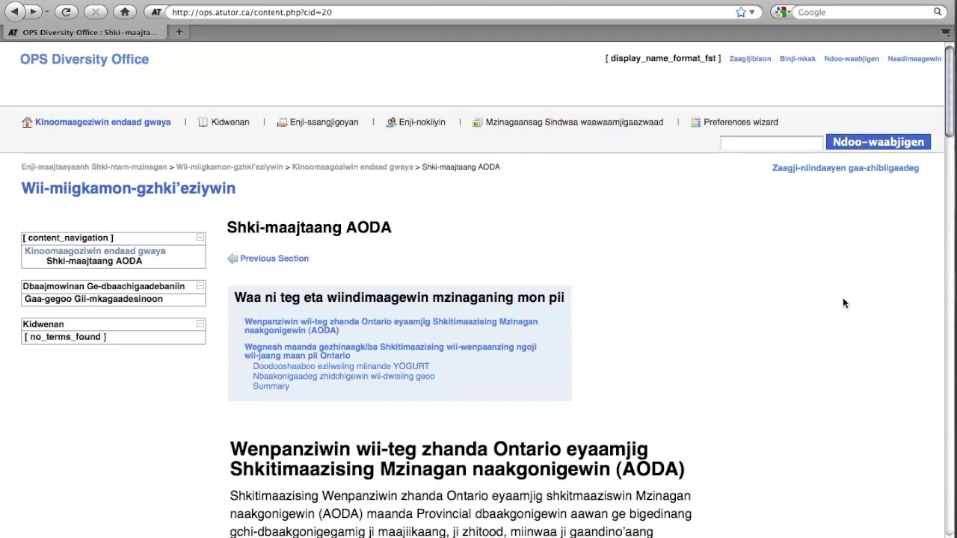
scroll(844, 303, "down", 3)
scroll(845, 302, "down", 15)
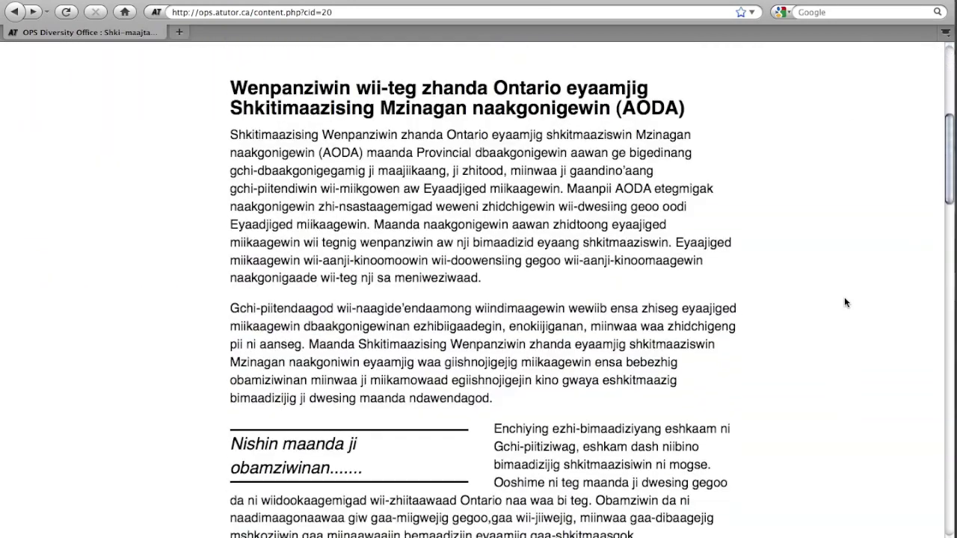
scroll(844, 302, "down", 1)
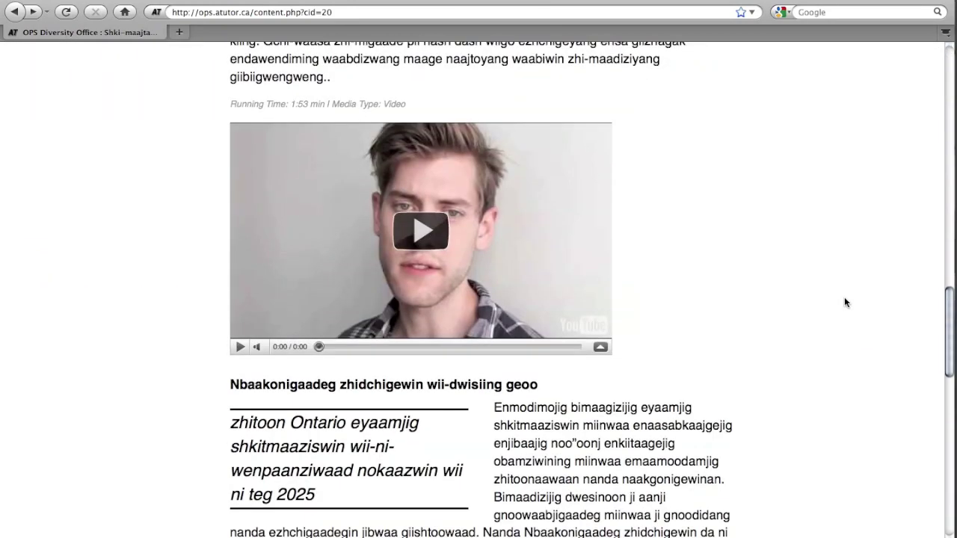